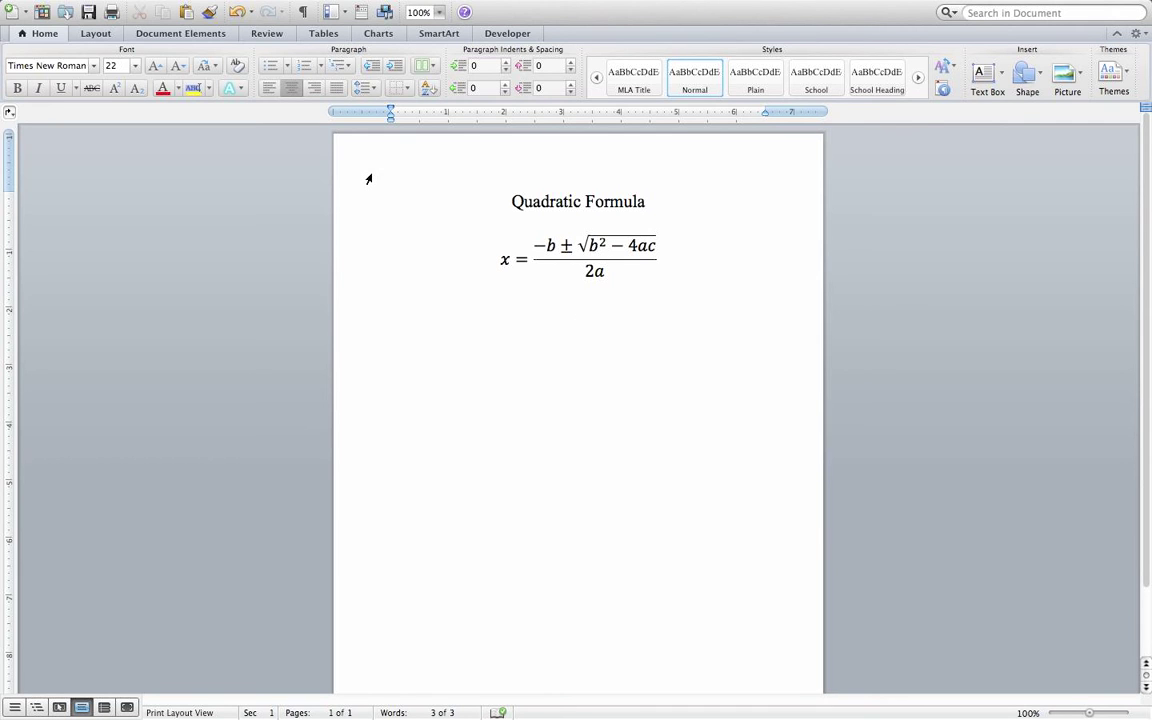
Step: Insert a new blank equation below the original formula and type x = into it
click(172, 36)
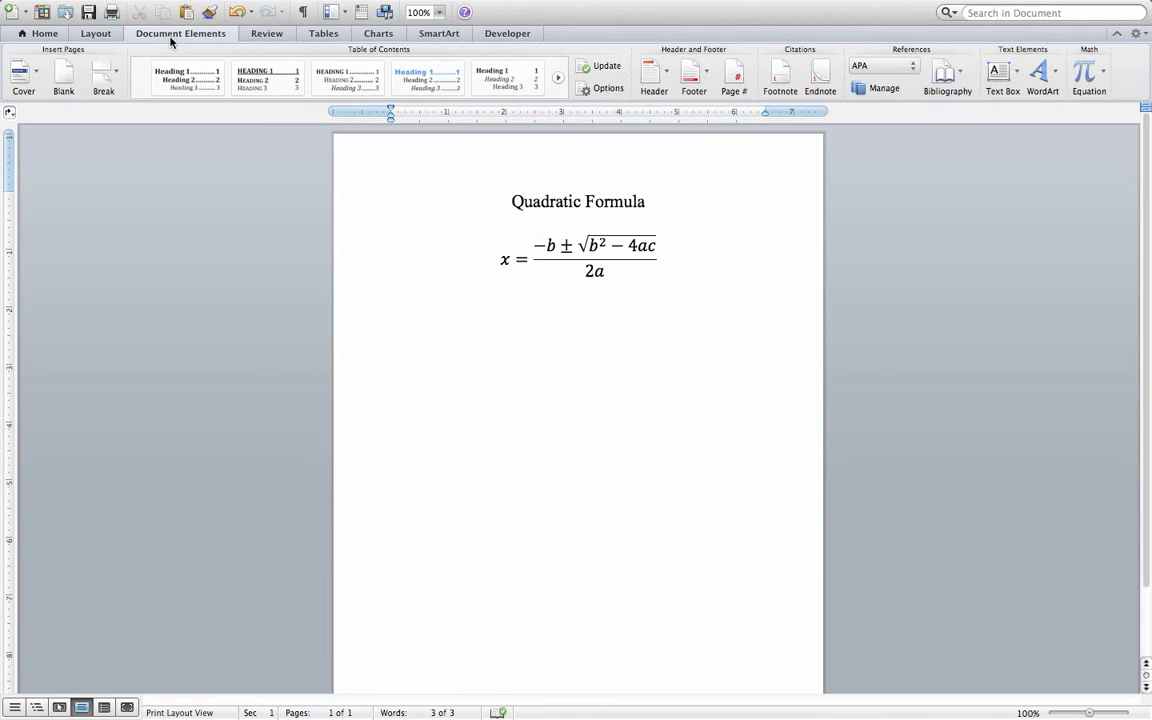
click(1090, 72)
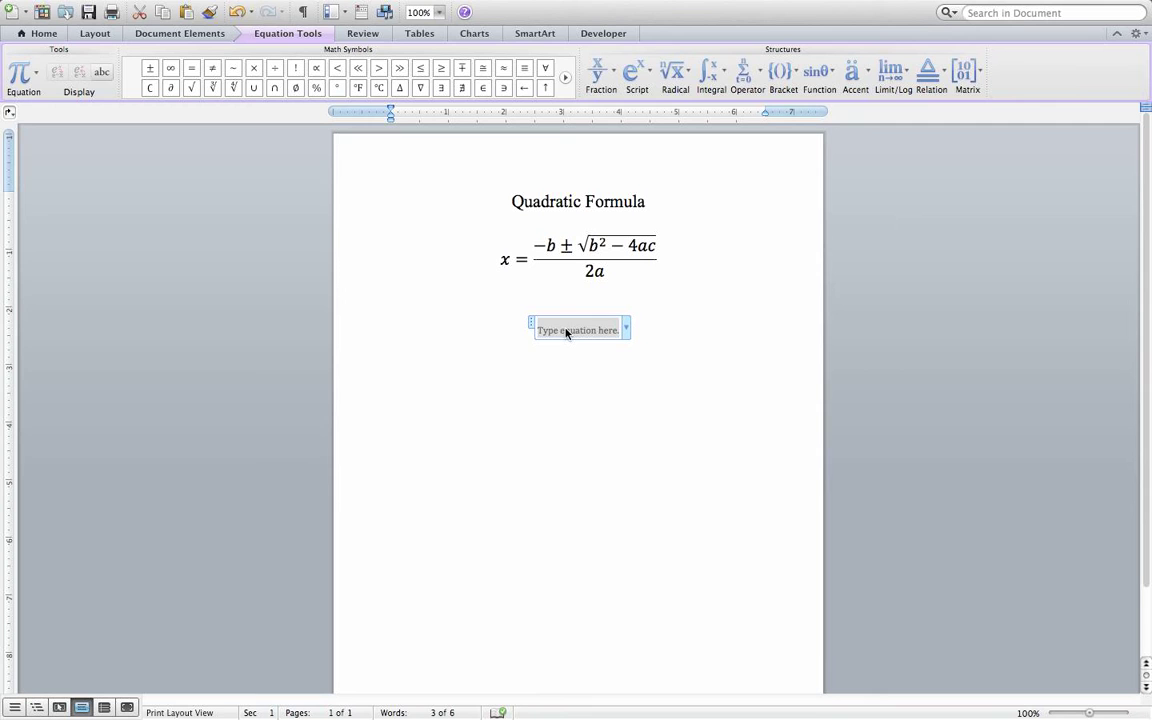
text(x=)
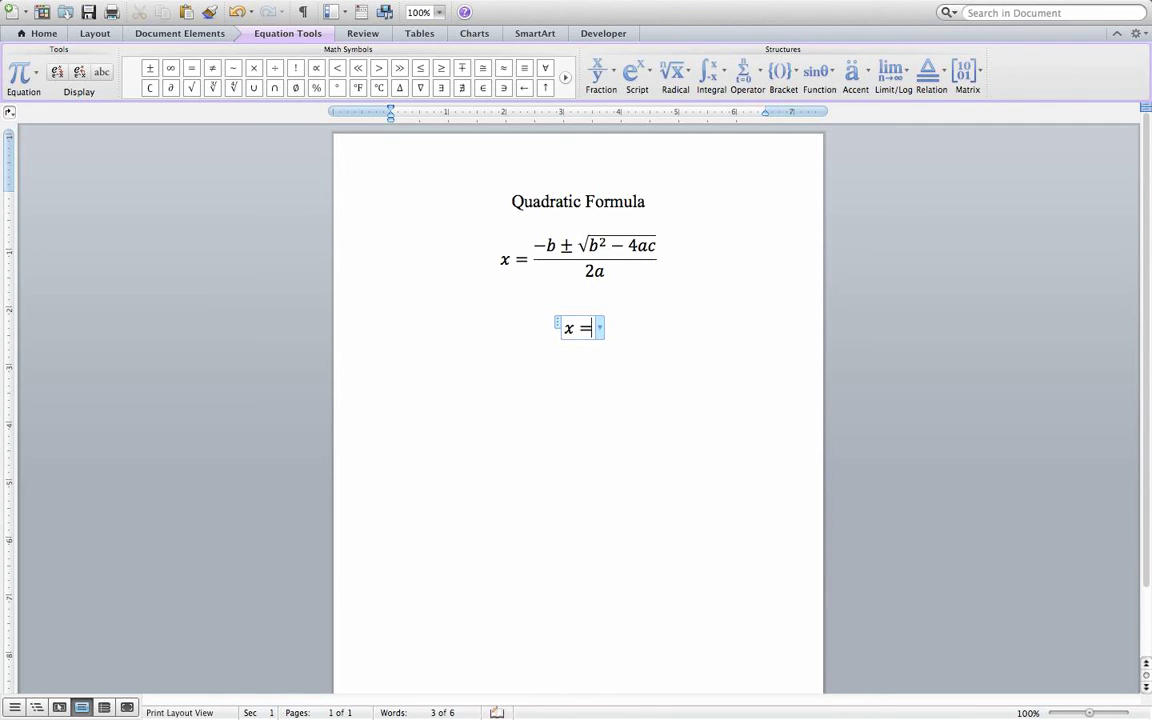
click(609, 75)
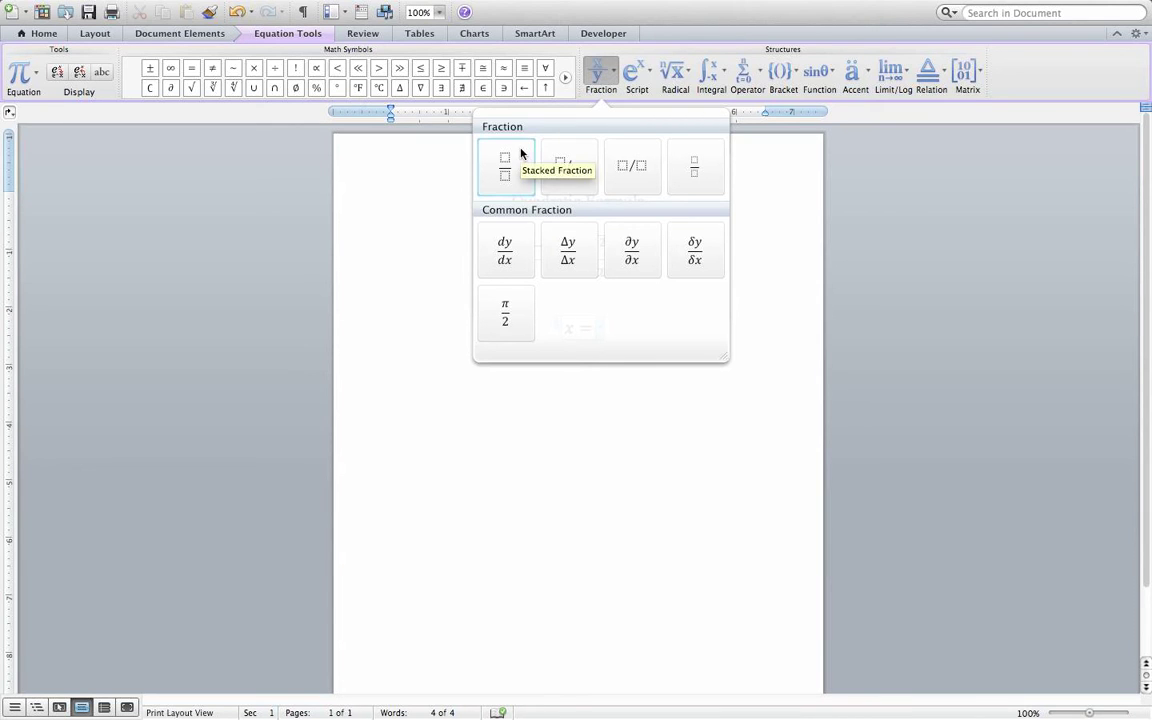
Step: Add a stacked fraction after x = with −b typed in its numerator
click(520, 155)
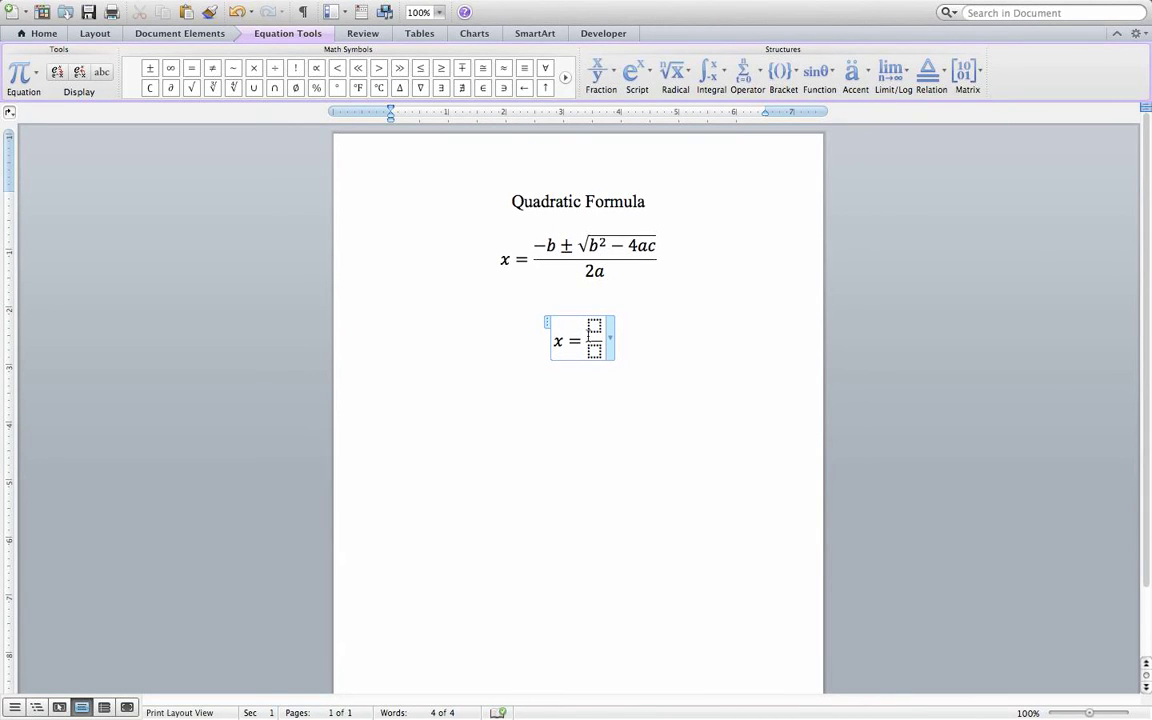
click(594, 325)
text(-b)
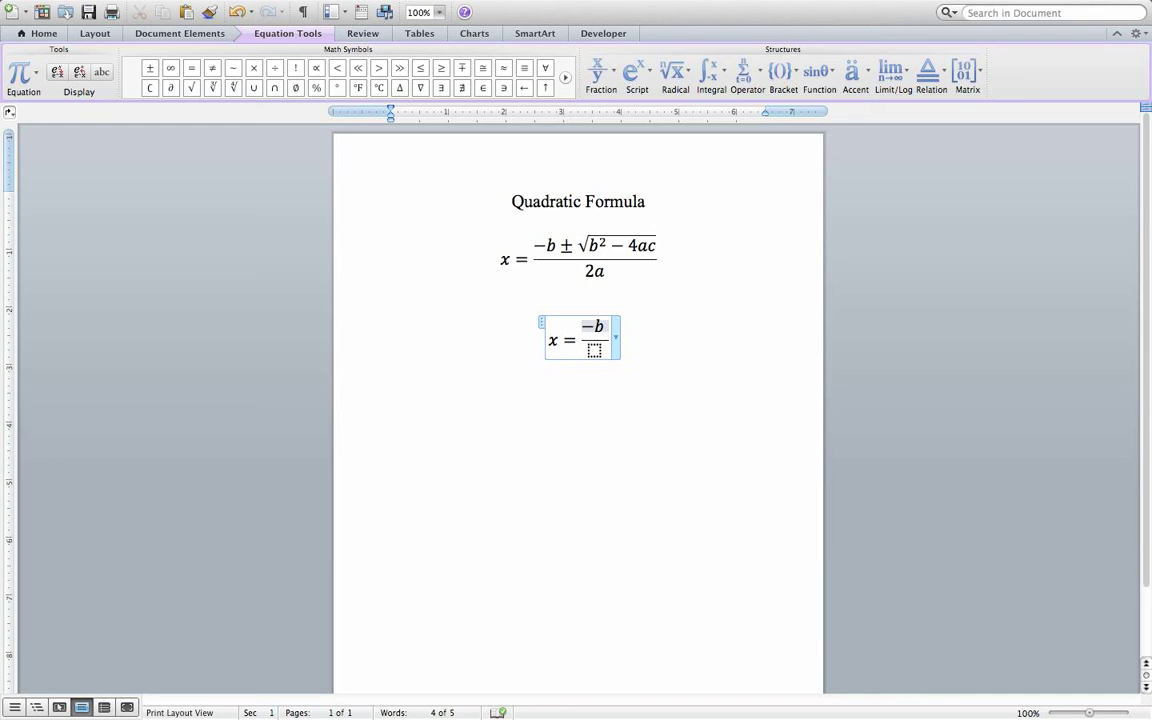
Step: Append a ± sign after −b in the numerator using \pm, removing the trailing space
click(566, 80)
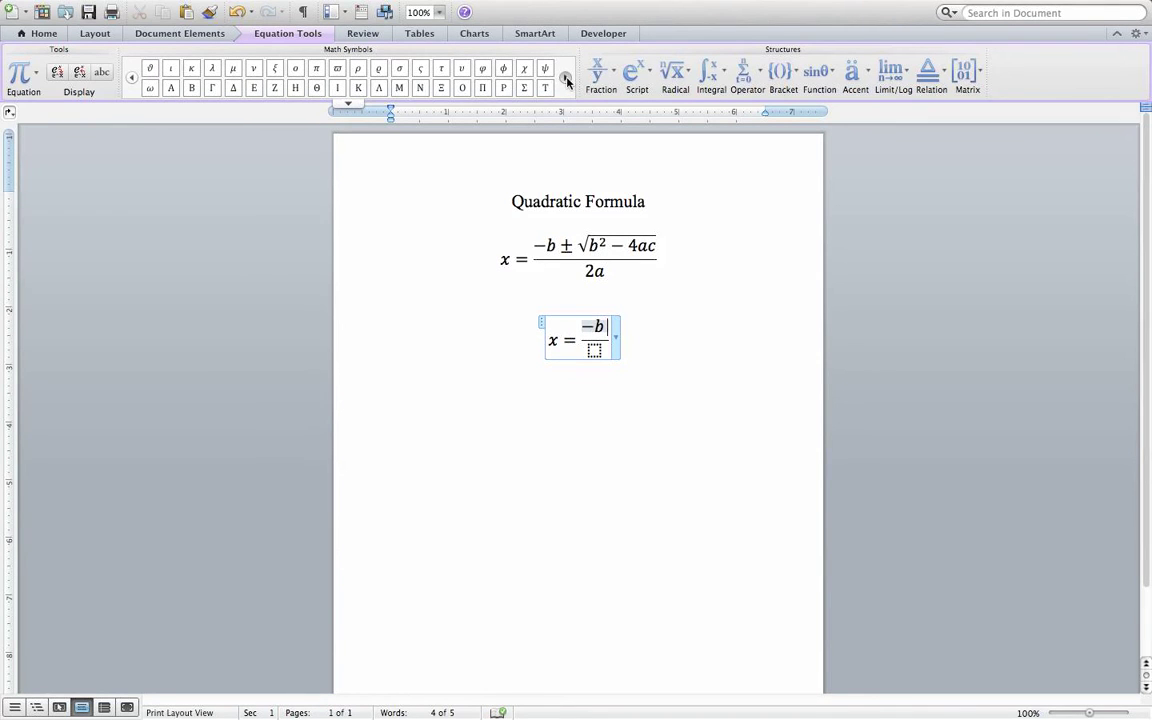
click(566, 80)
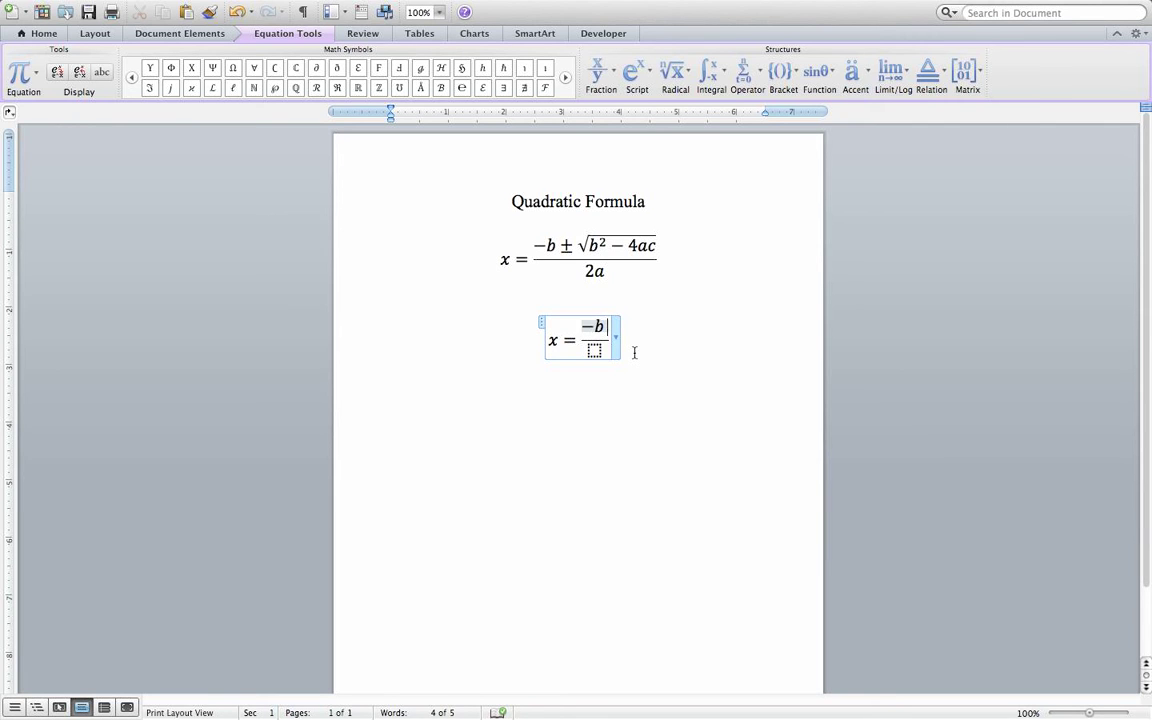
text(\)
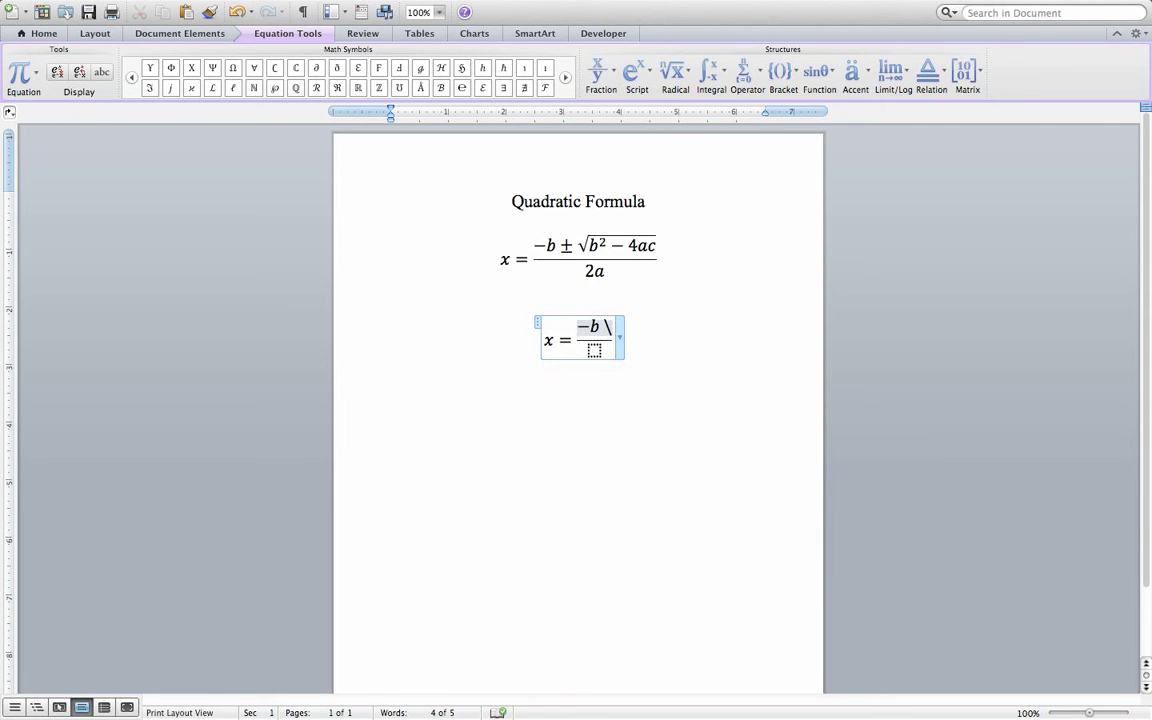
text(pm)
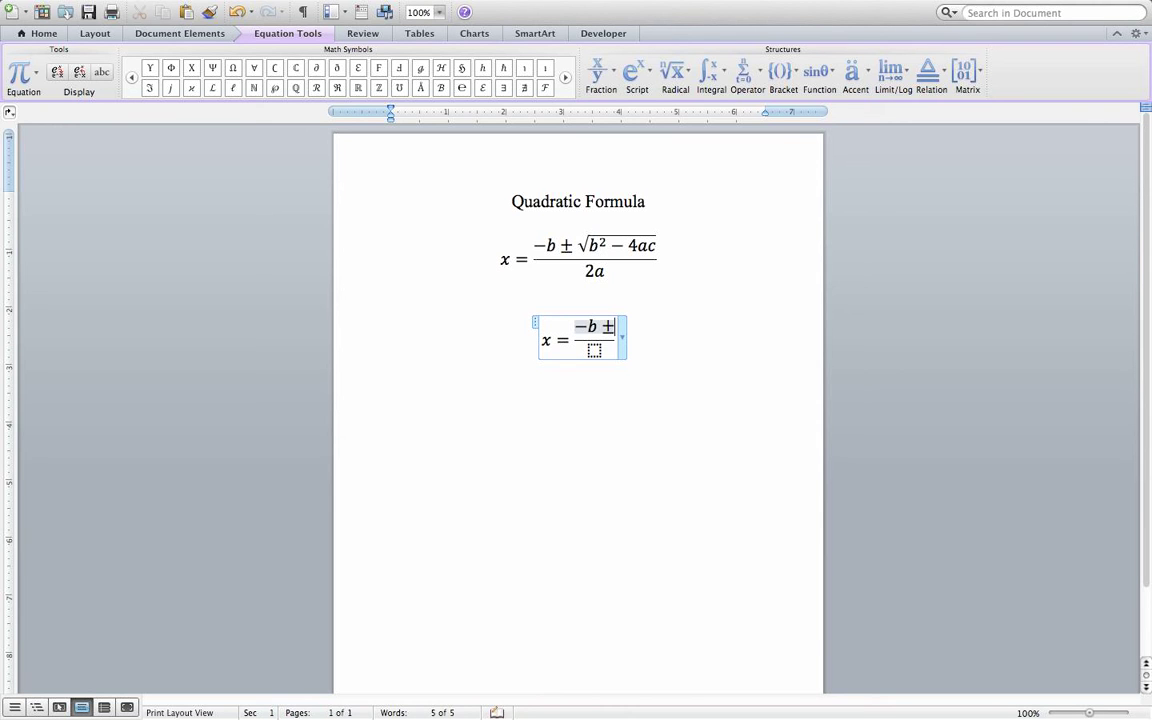
key(BackSpace)
Step: Add a square root after −b ± containing b² as a superscript term
click(677, 74)
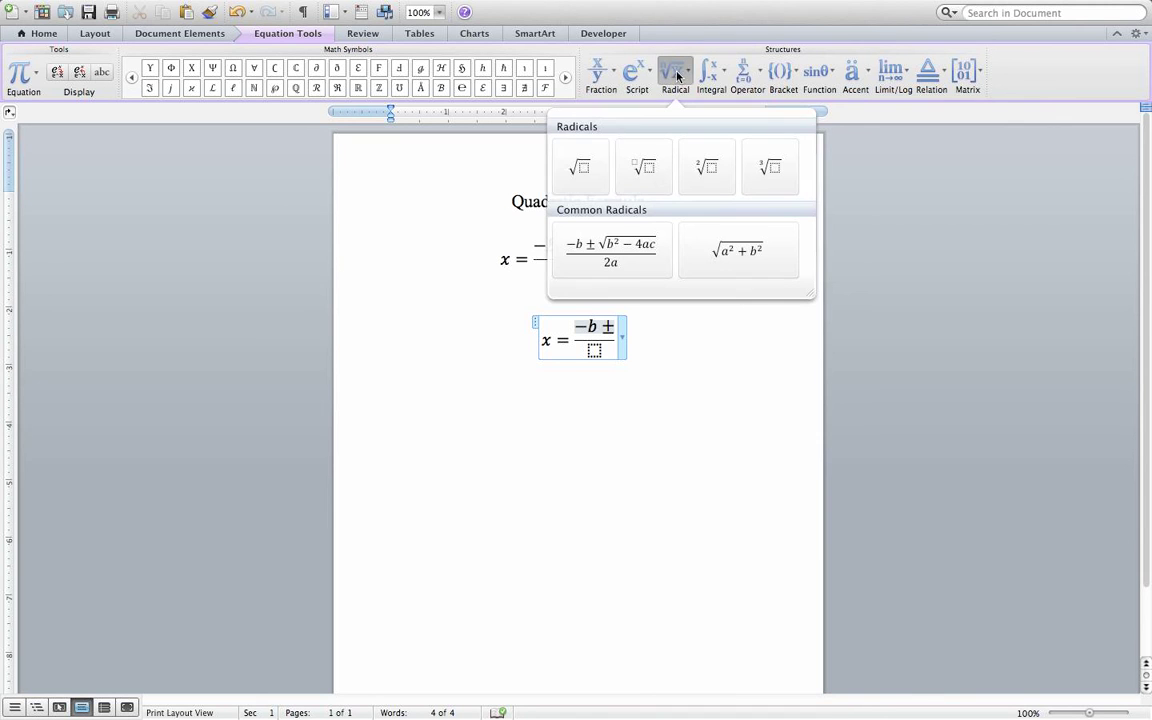
click(592, 151)
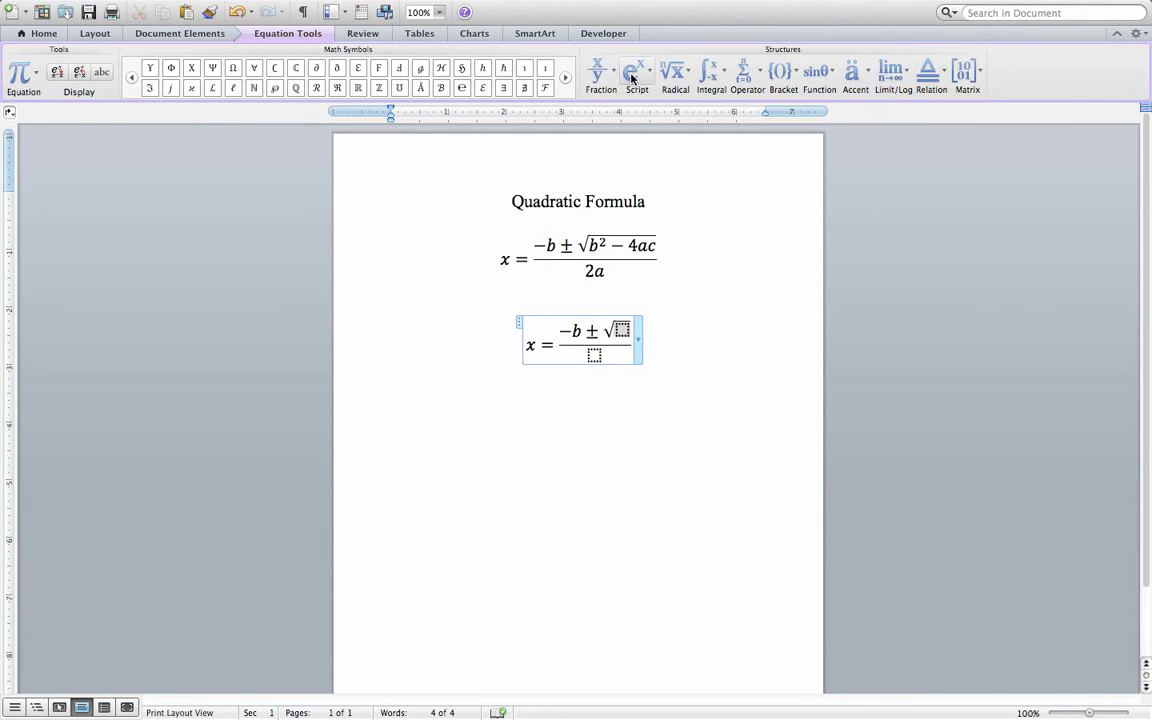
click(636, 78)
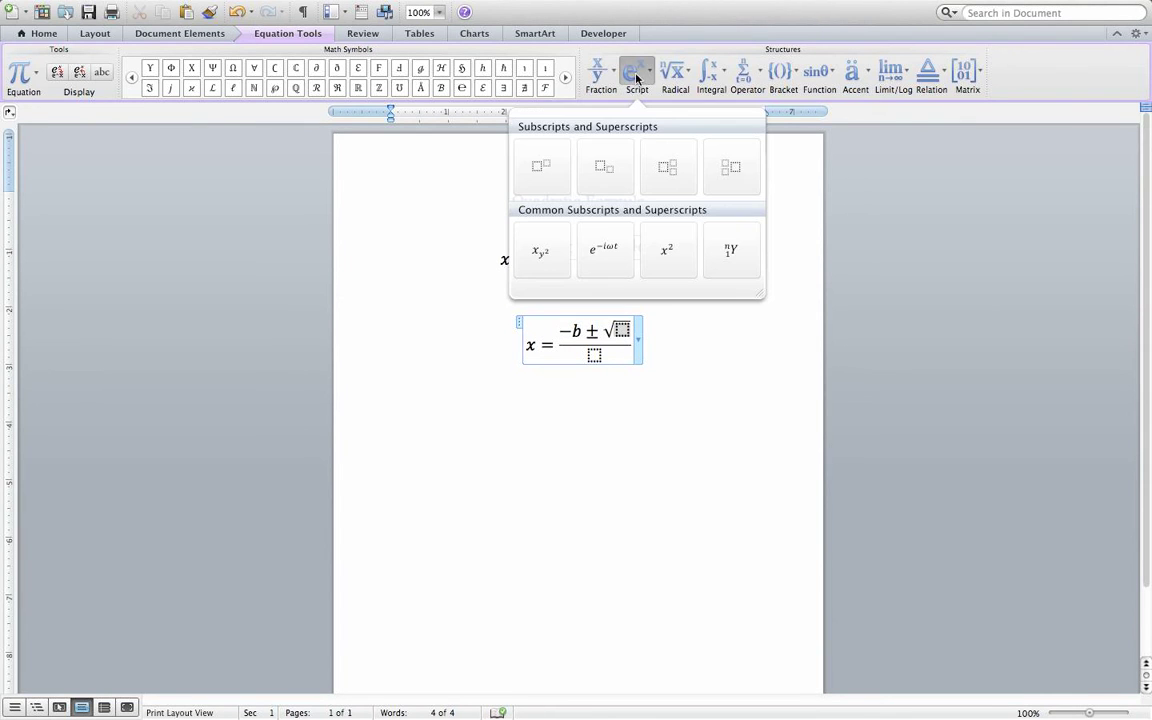
click(536, 170)
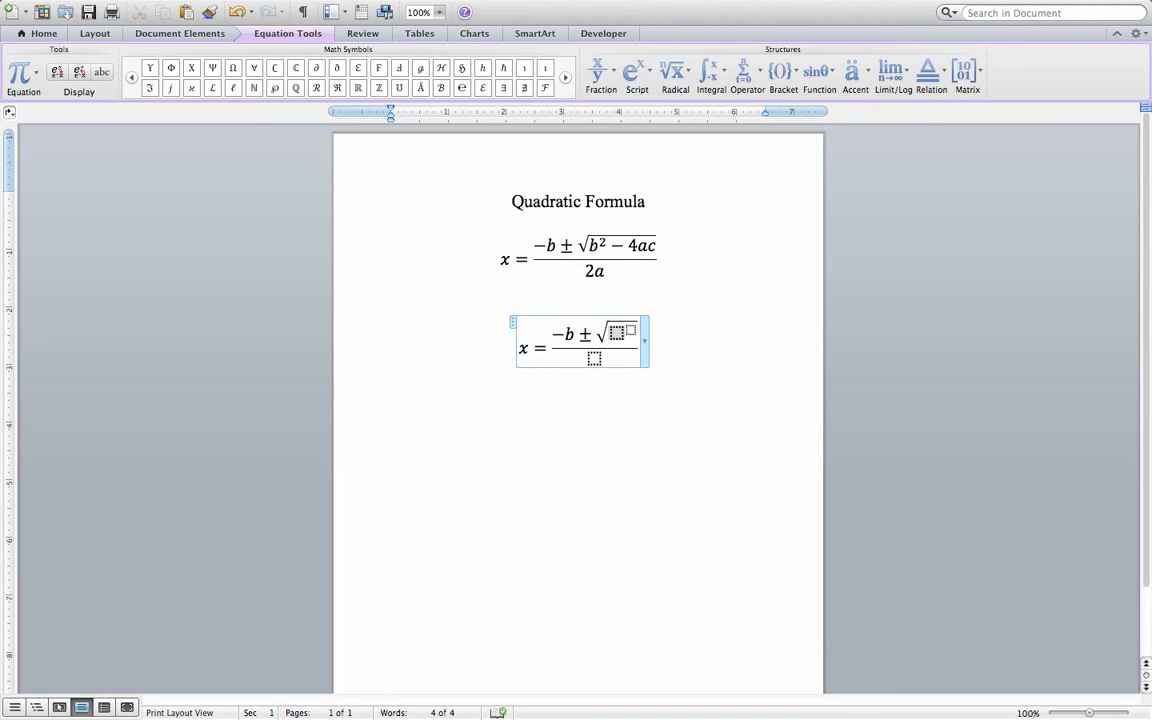
text(b)
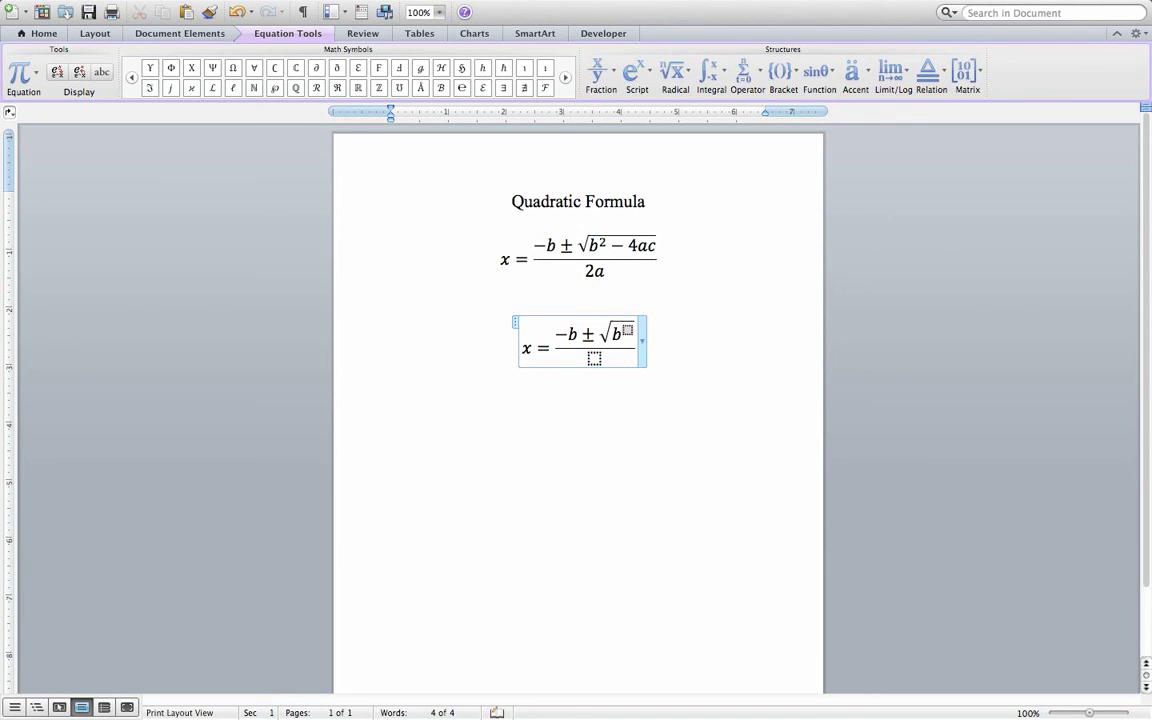
key(Right)
text(2)
key(Right)
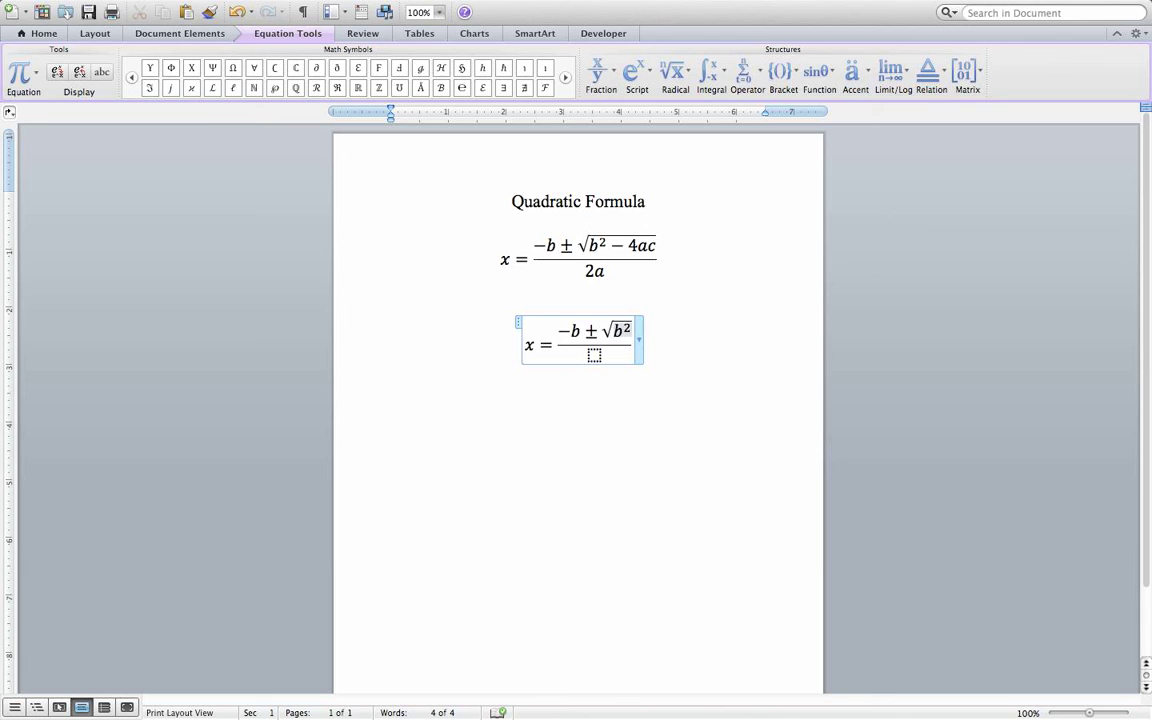
Step: Finish with −4ac under the root and 2a as the denominator, then exit the equation
text(-4a)
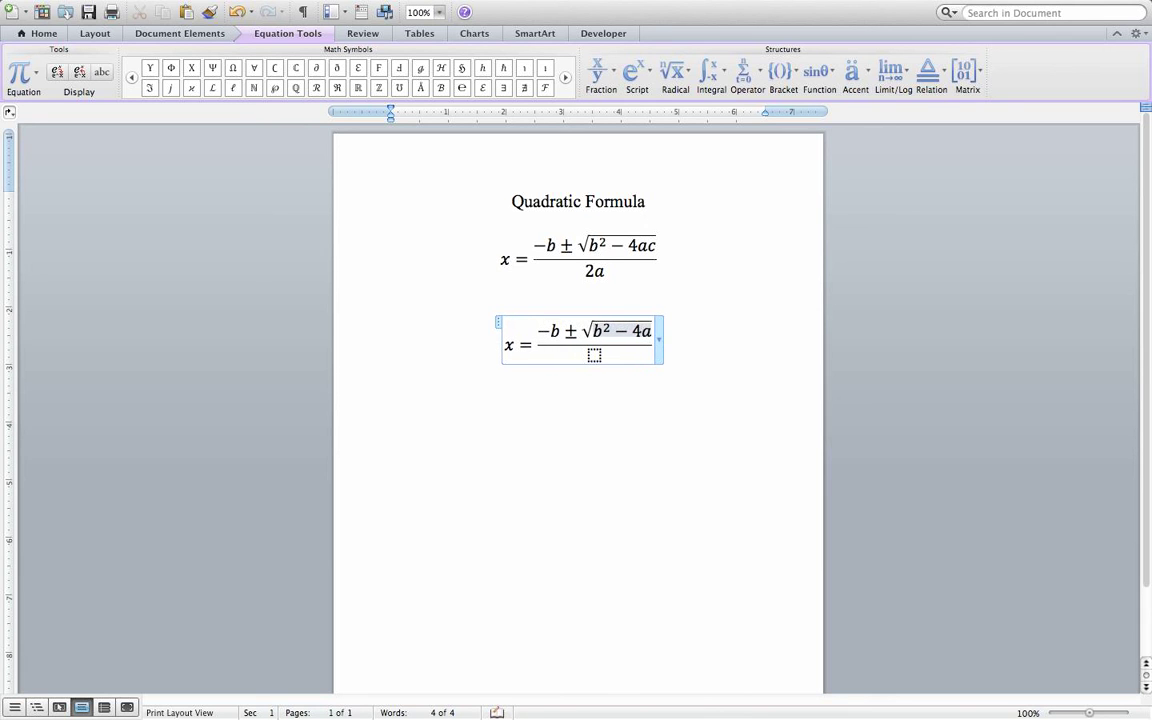
text(c)
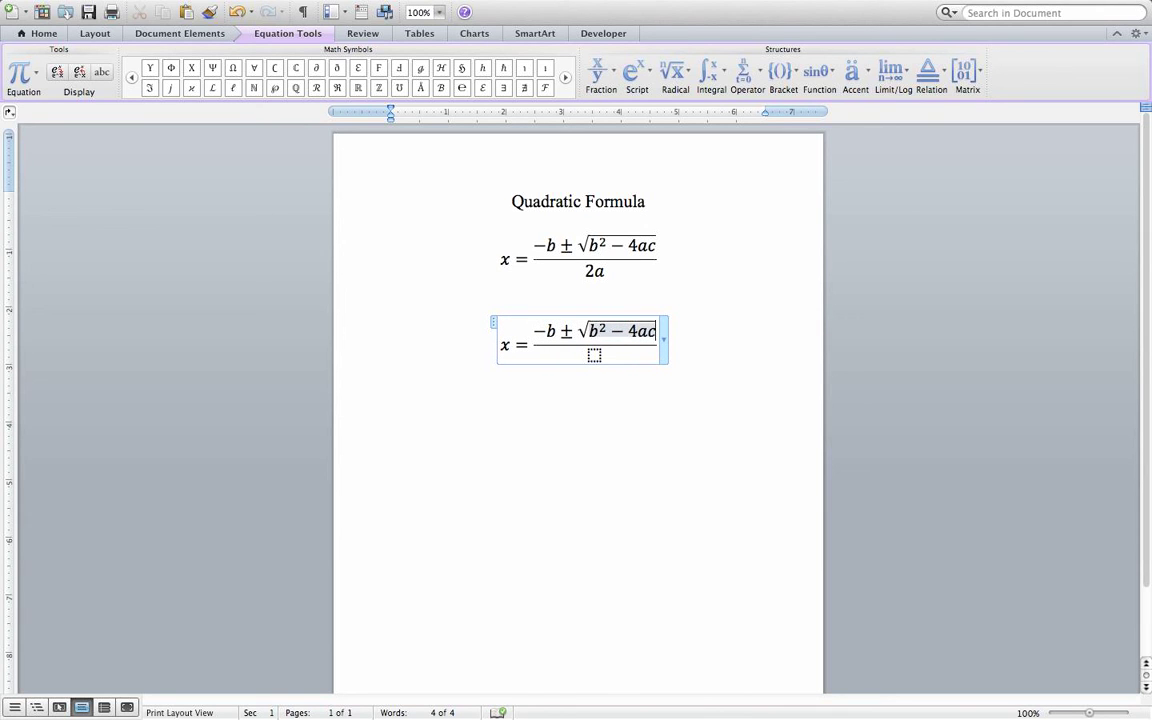
key(Down)
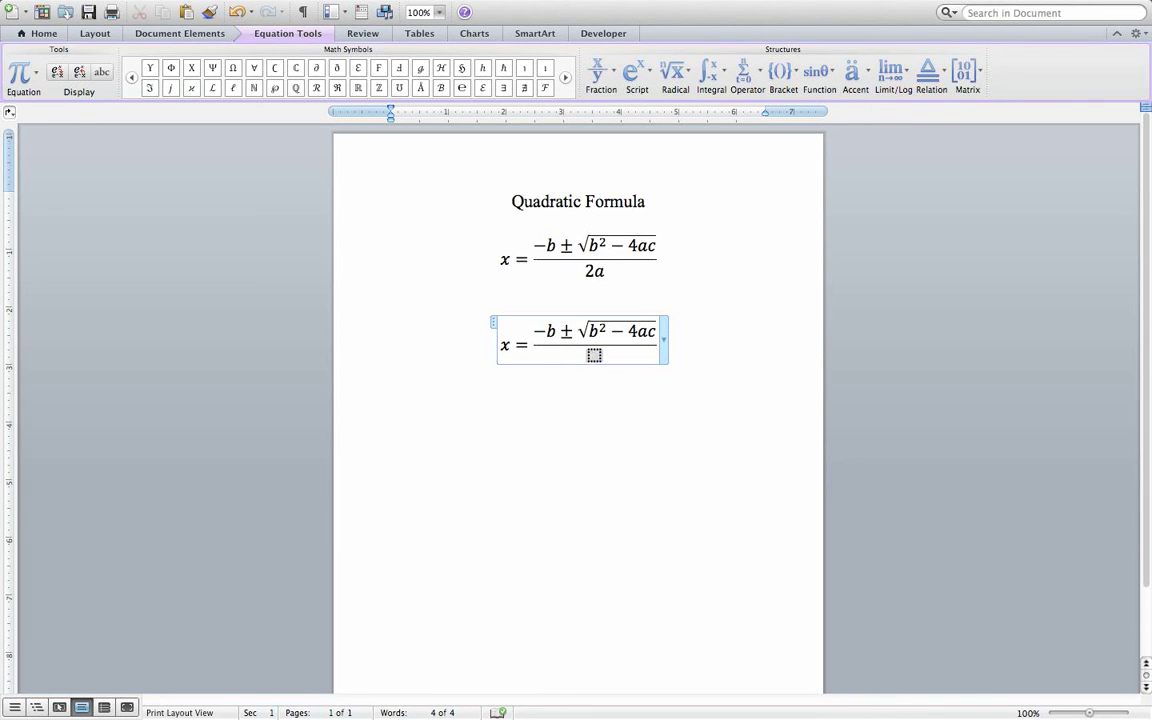
text(2a)
click(721, 360)
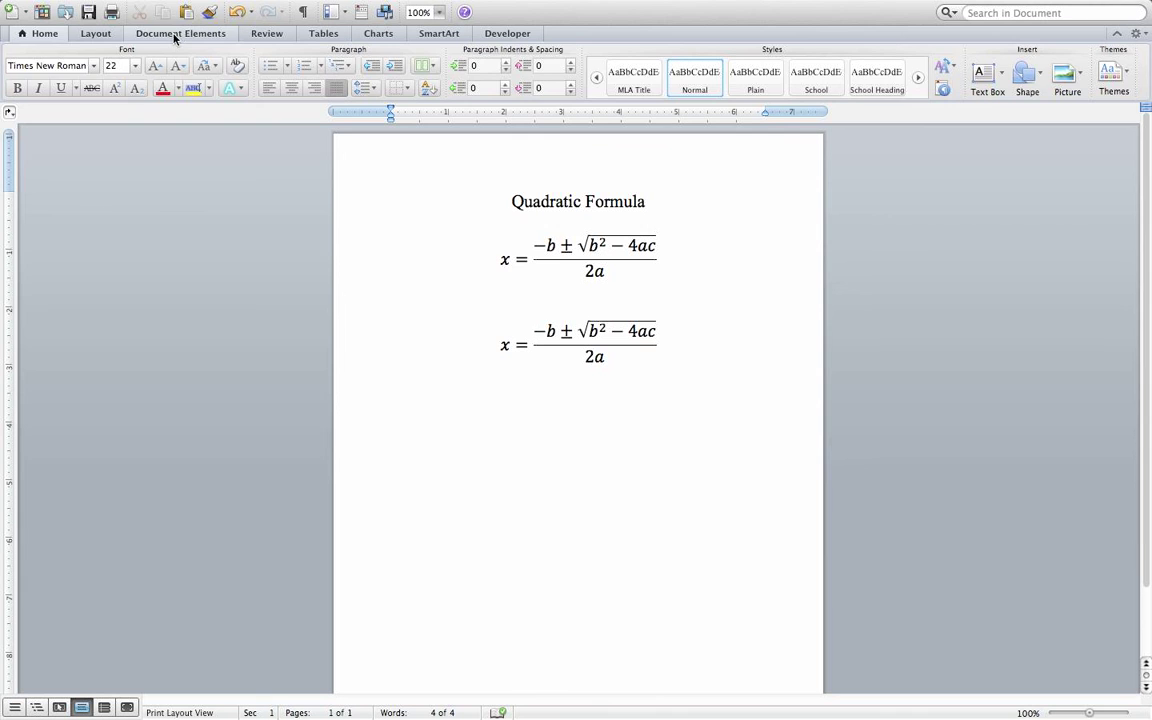
Step: Reactivate the second formula through Document Elements > Equation to restore Equation Tools
click(174, 36)
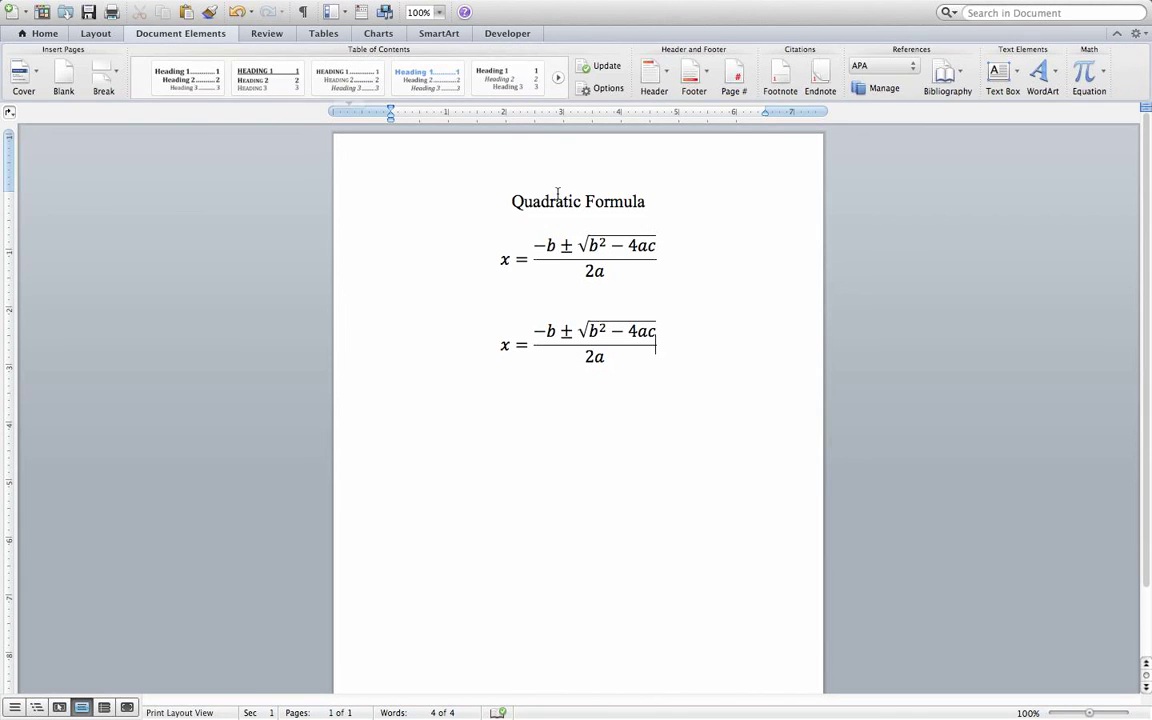
click(1086, 80)
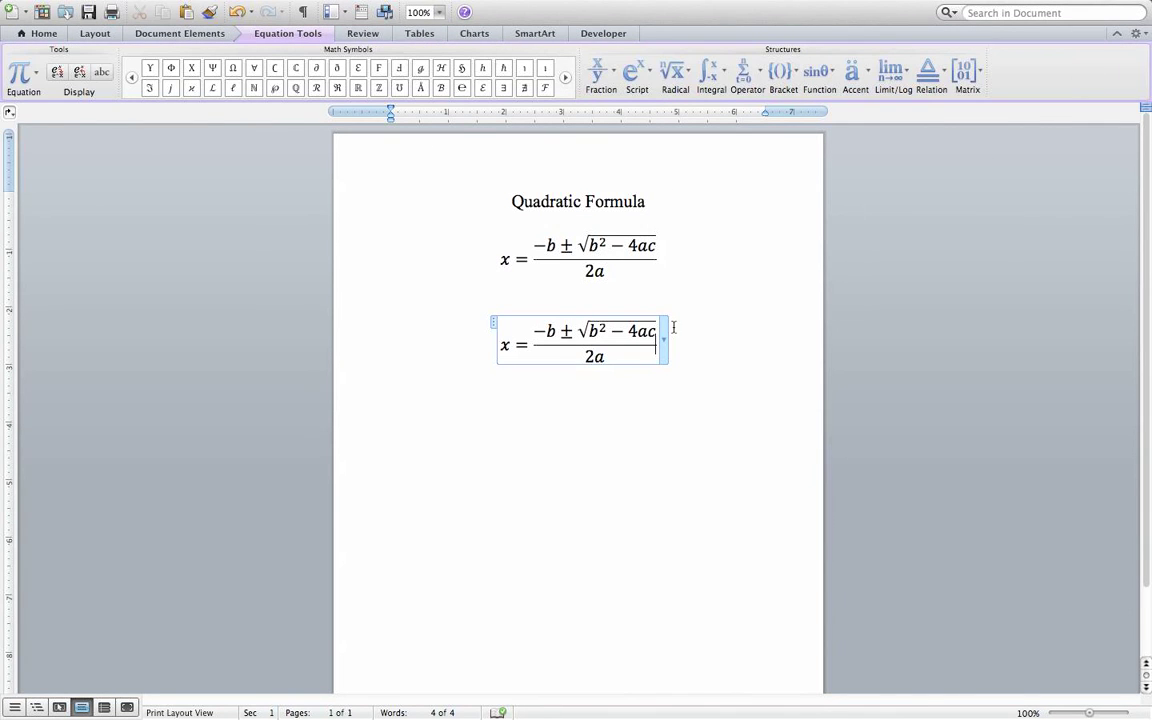
Step: Browse the Fraction gallery, then show the Script gallery of superscript and subscript layouts
click(599, 78)
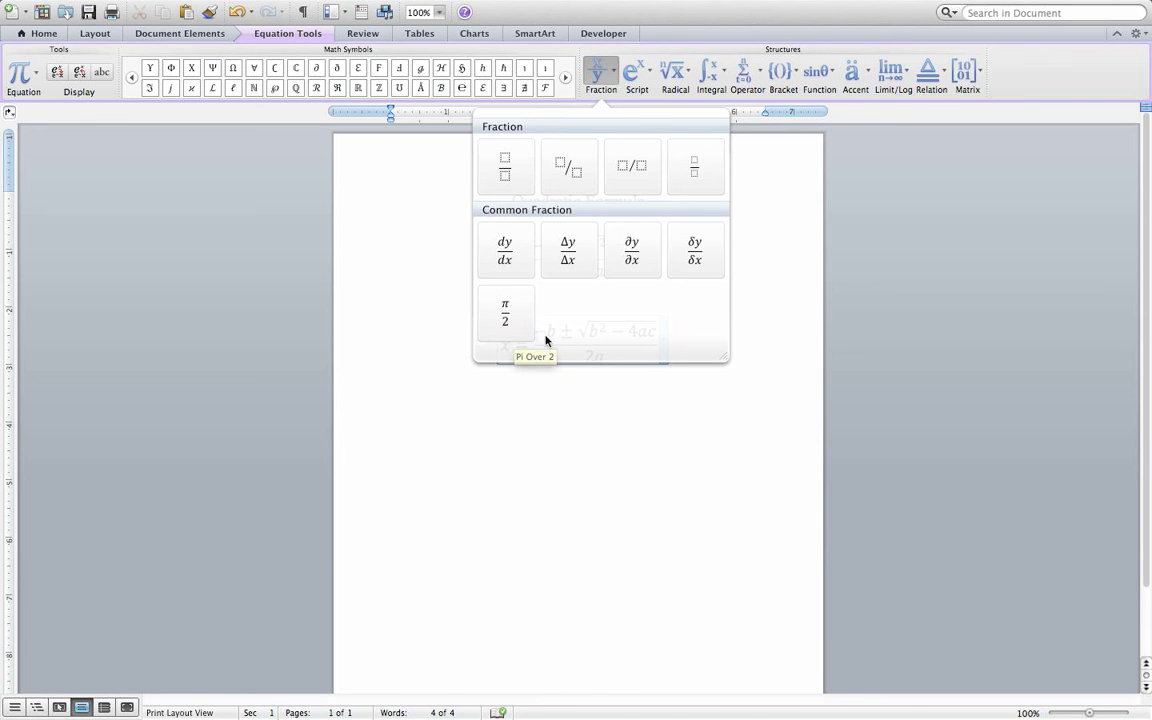
click(645, 72)
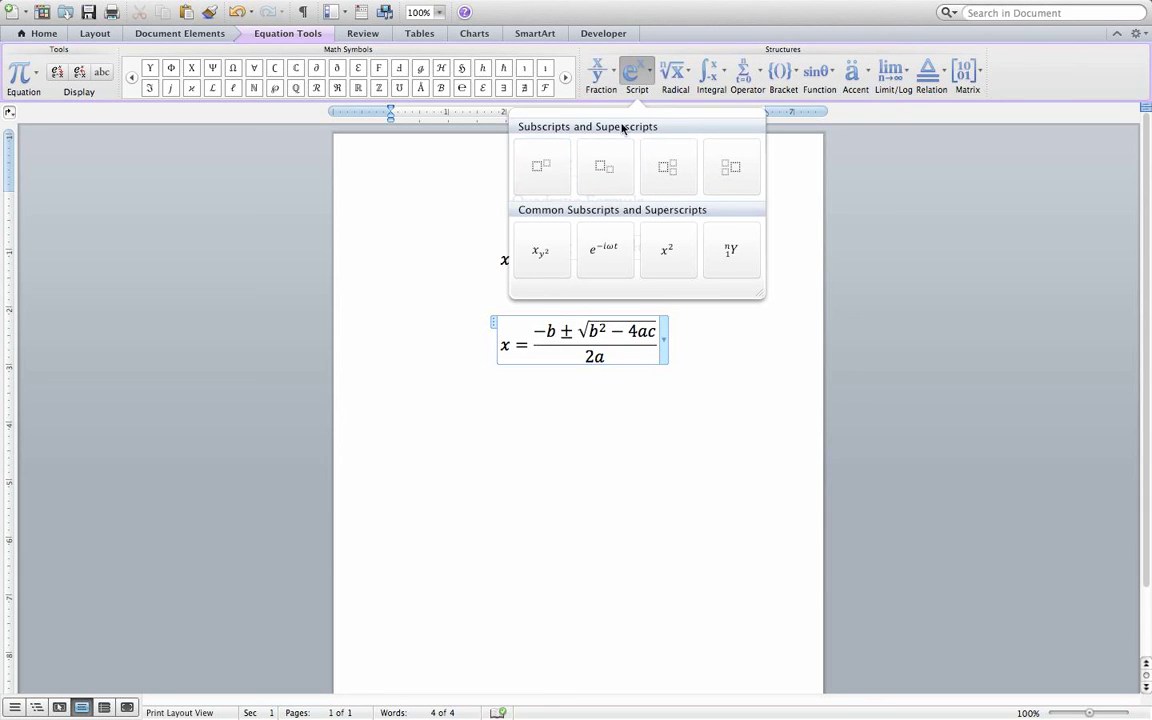
Step: Browse the Radical, Bracket and Function galleries, scrolling through the function structures
click(676, 72)
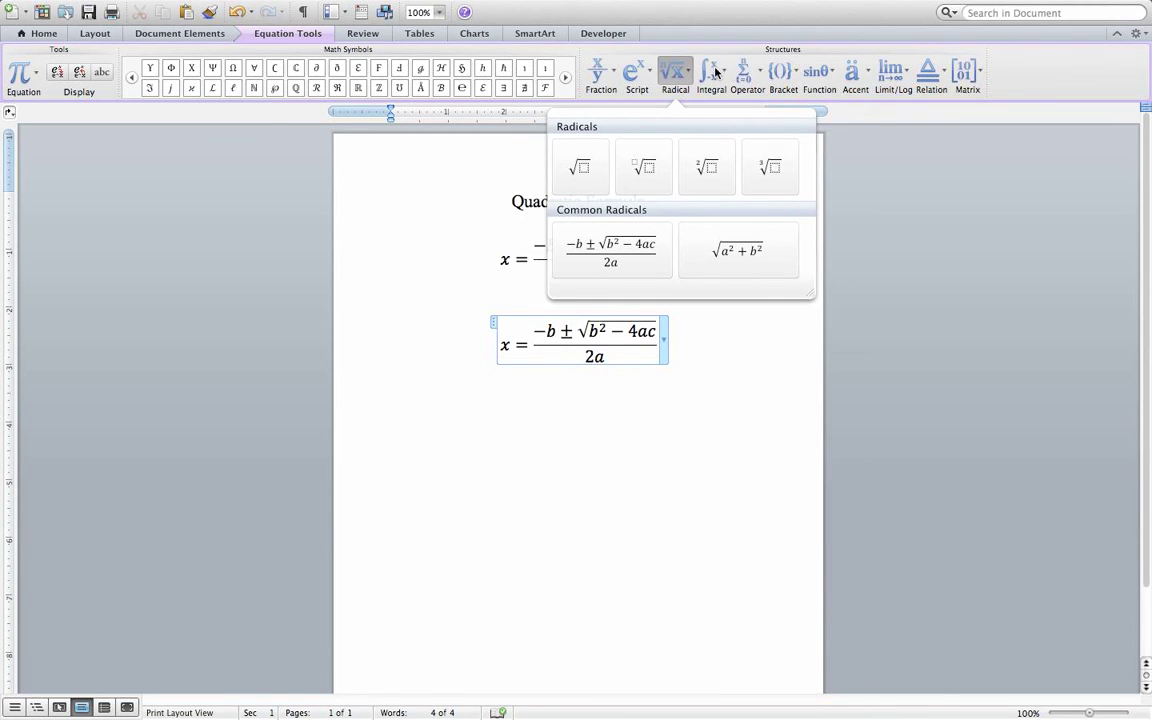
click(783, 72)
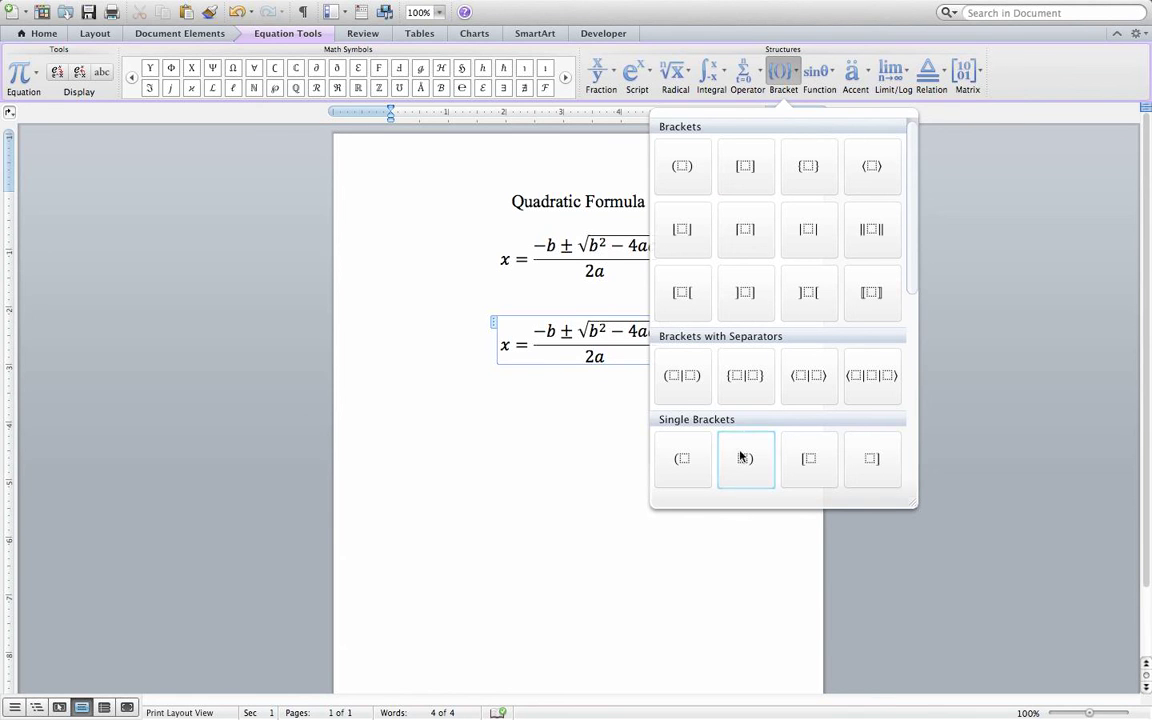
click(825, 80)
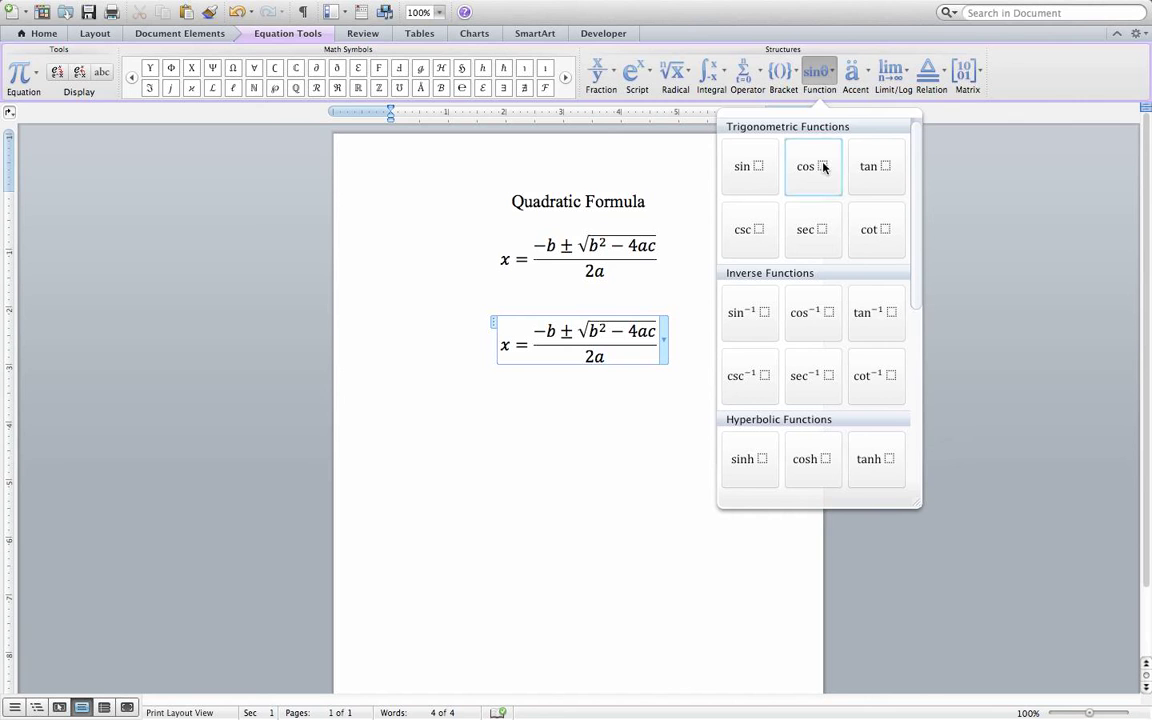
scroll(823, 168, down, 1)
scroll(823, 168, down, 2)
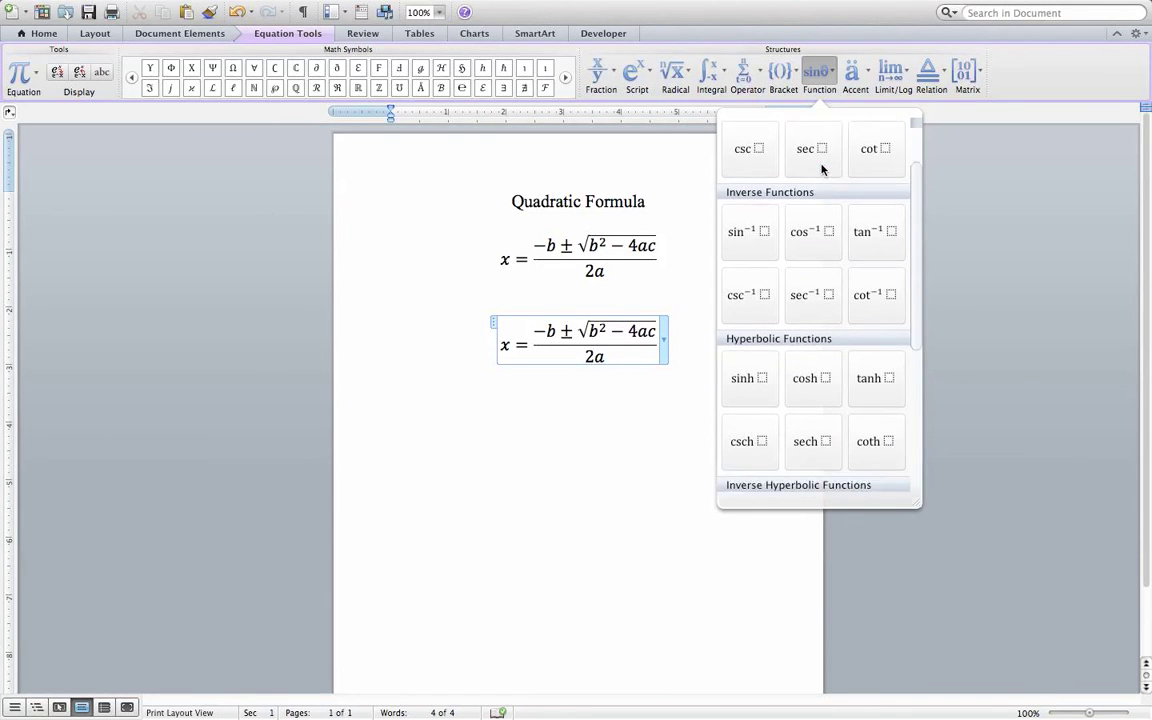
scroll(823, 168, down, 2)
scroll(823, 168, down, 3)
scroll(821, 167, down, 4)
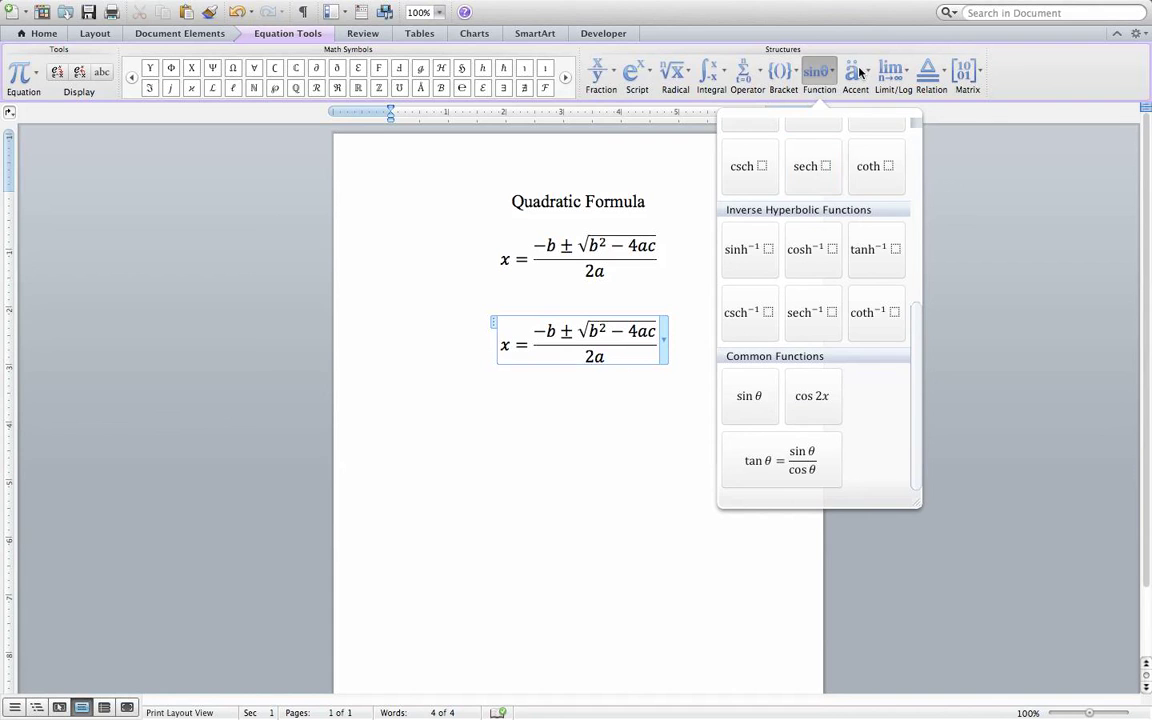
Step: Browse the Limit/Log and Matrix galleries, then close the Matrix list
click(893, 72)
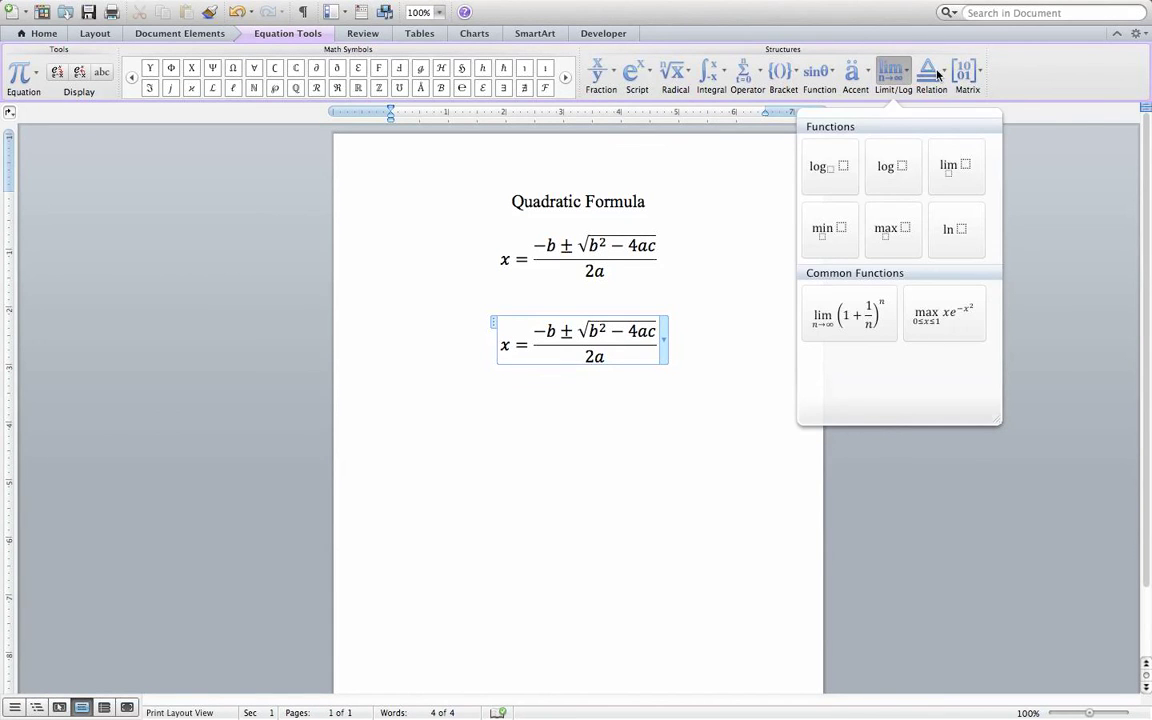
click(967, 72)
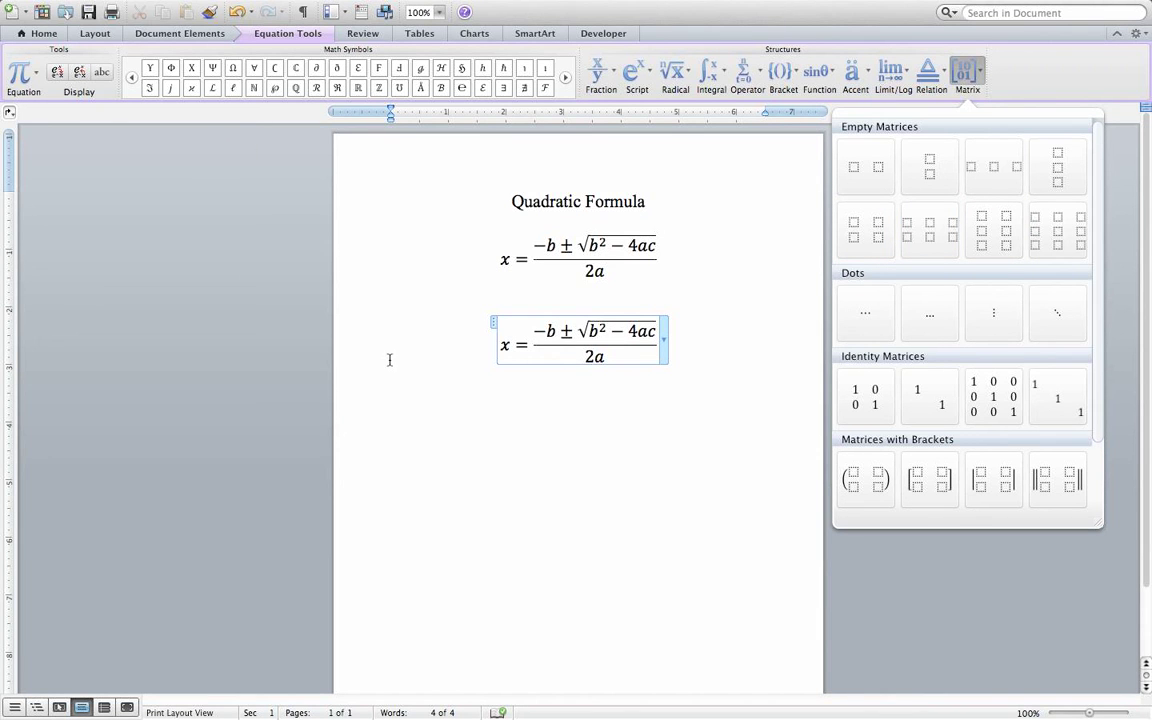
click(612, 450)
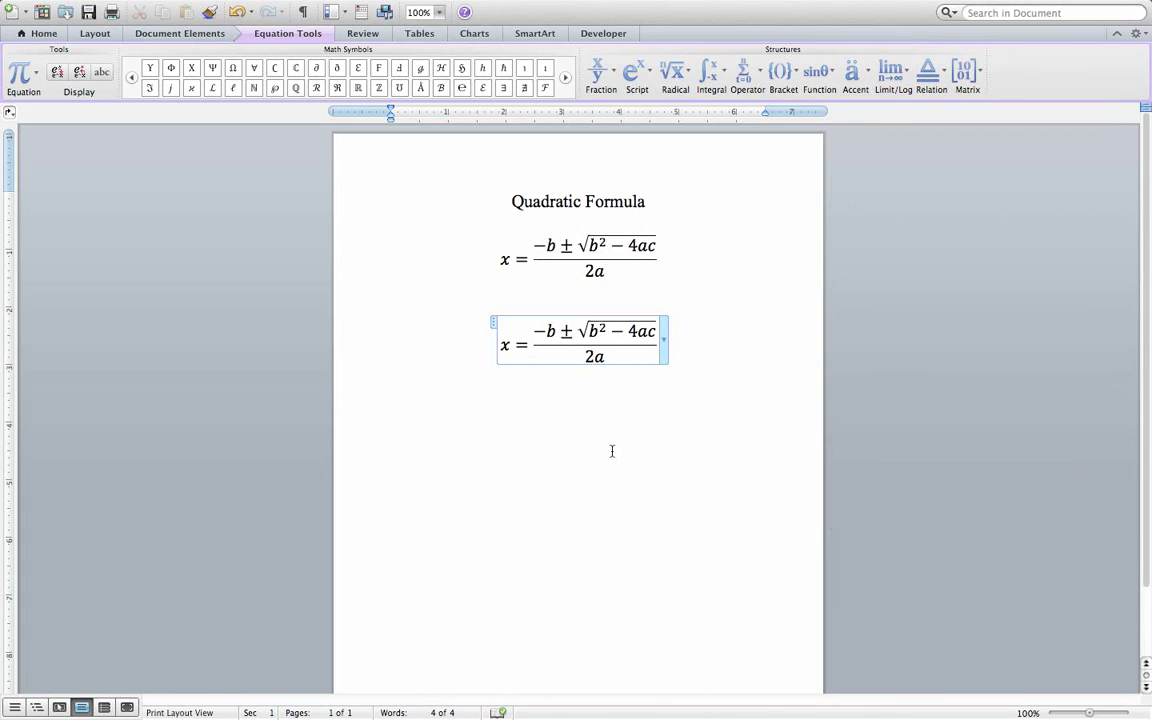